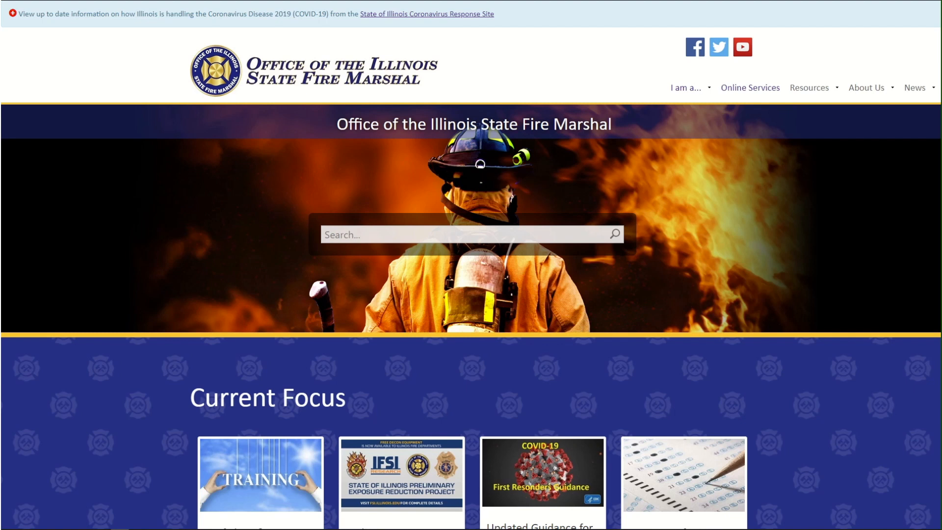
Step: Open the information for fire departments and go to the PS&E WebAccess / Firefighter Login
mouse_move(686, 91)
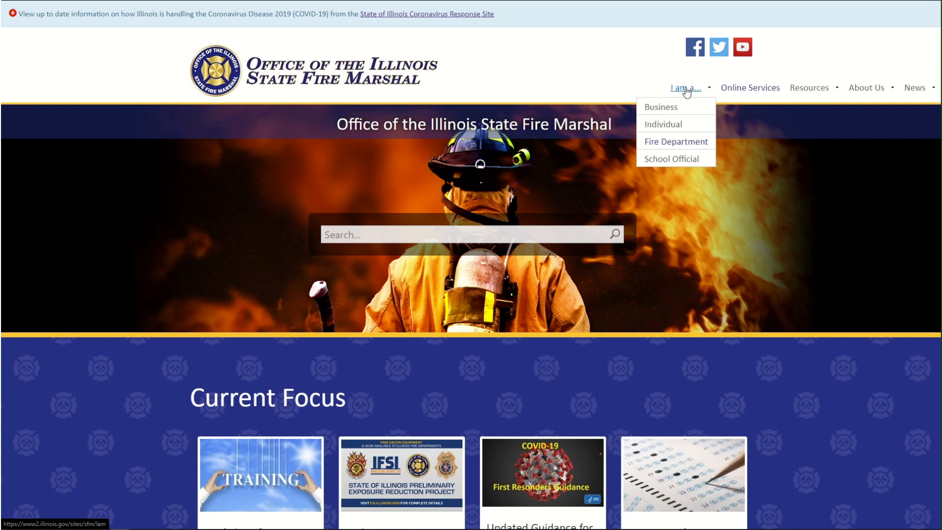
left_click(688, 142)
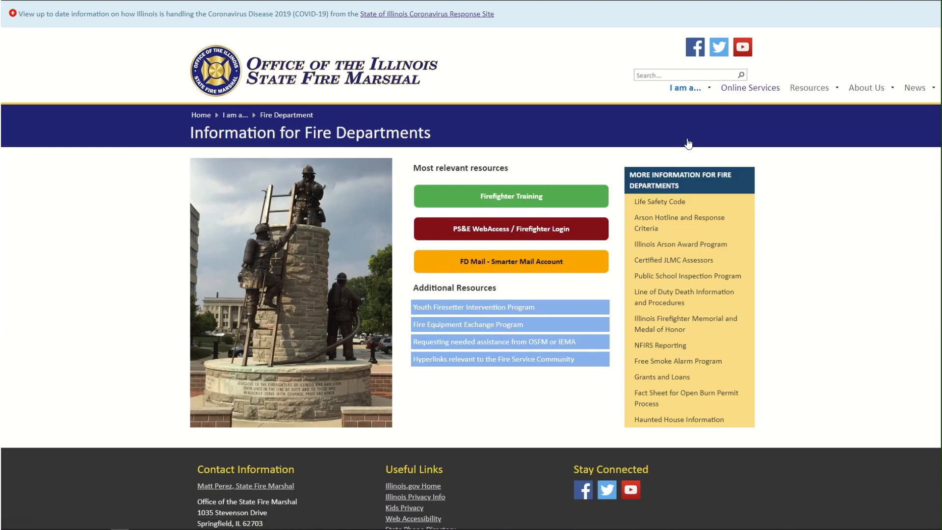
left_click(572, 229)
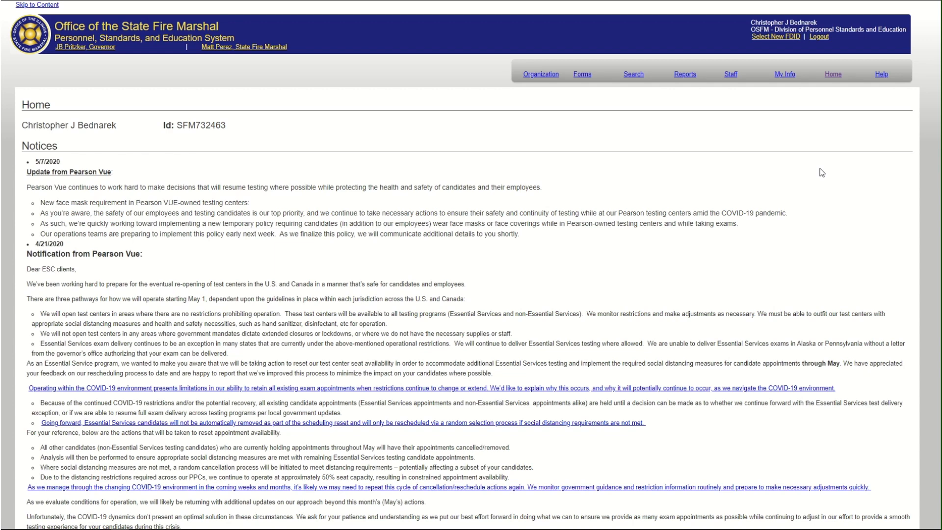
Step: Look through the notices on the portal's home page and open the organization's roster
scroll(822, 173, "down", 3)
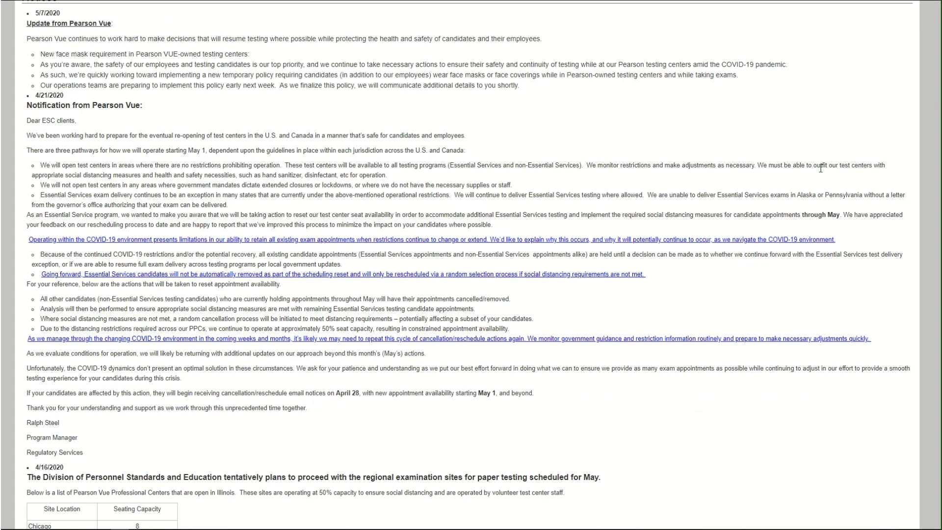
scroll(820, 168, "down", 4)
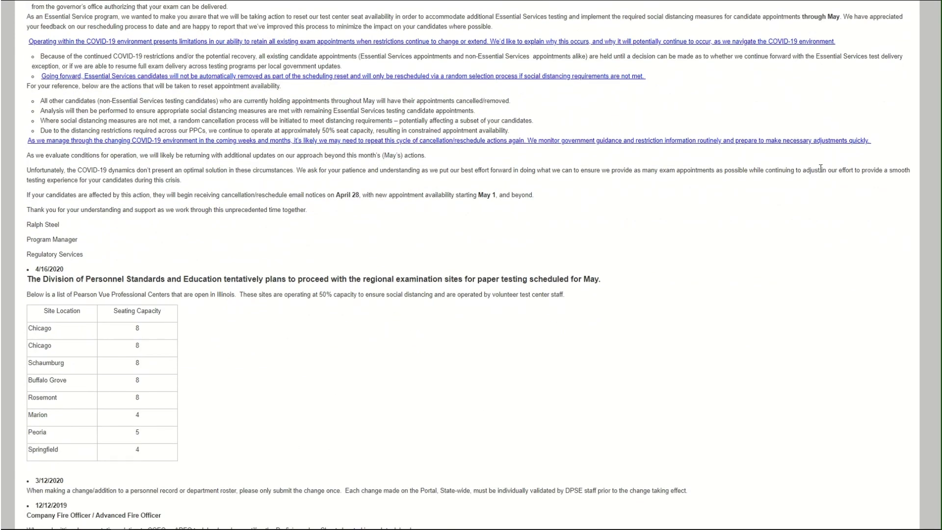
scroll(821, 168, "down", 3)
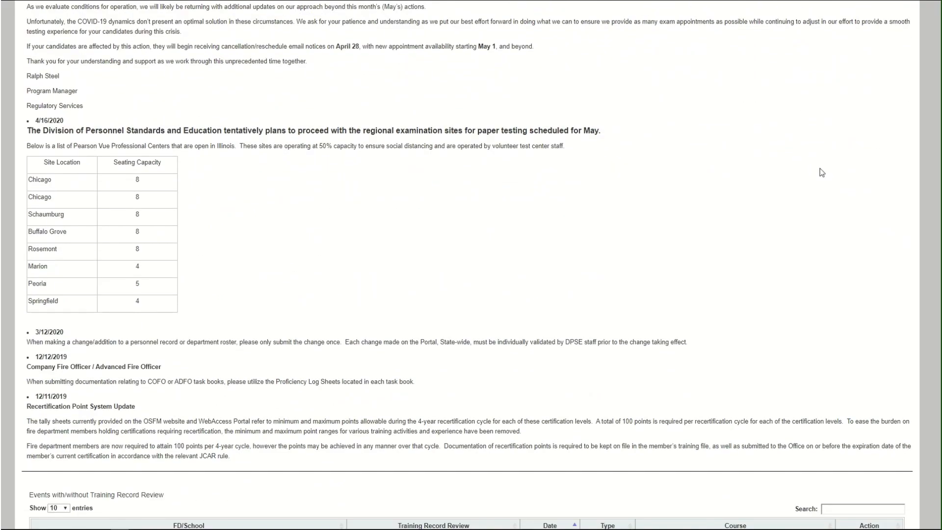
scroll(820, 168, "up", 10)
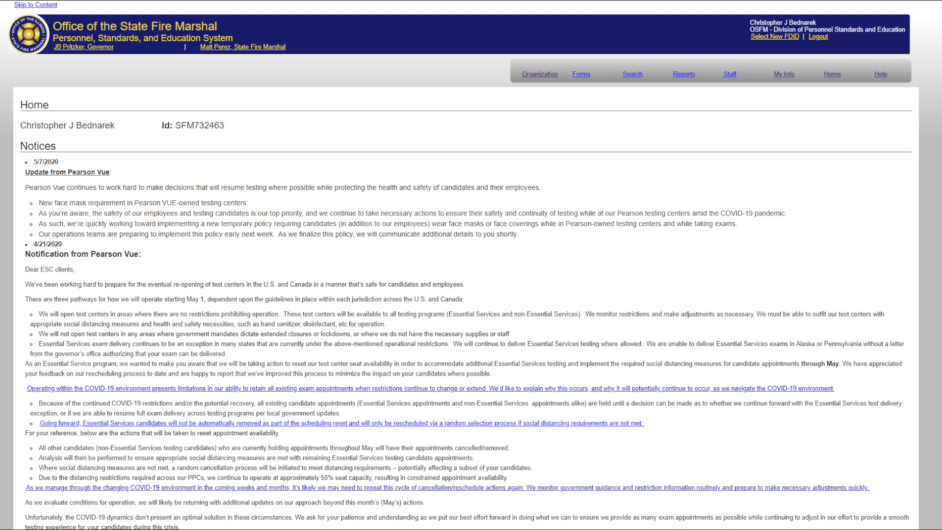
left_click(547, 73)
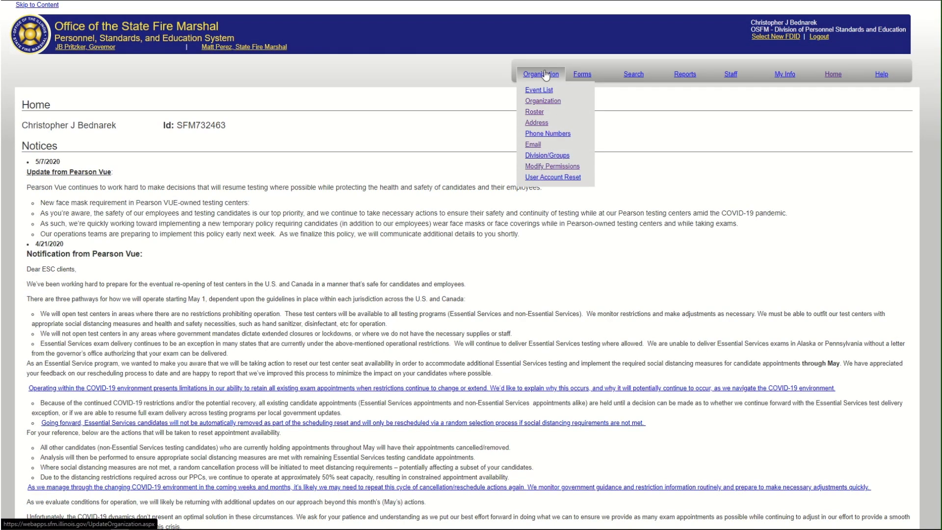
left_click(538, 112)
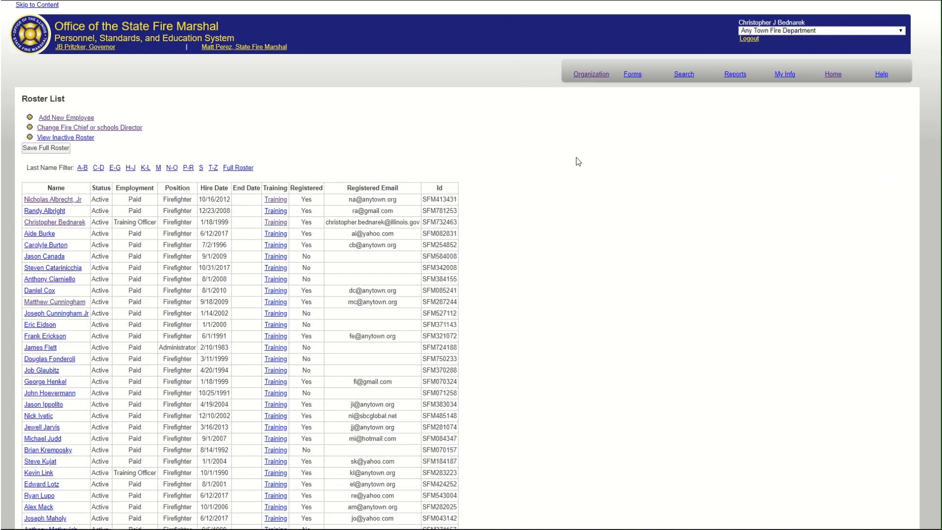
Step: Start a new employee record from the roster and enter the employee's first, middle and last name
scroll(573, 169, "down", 2)
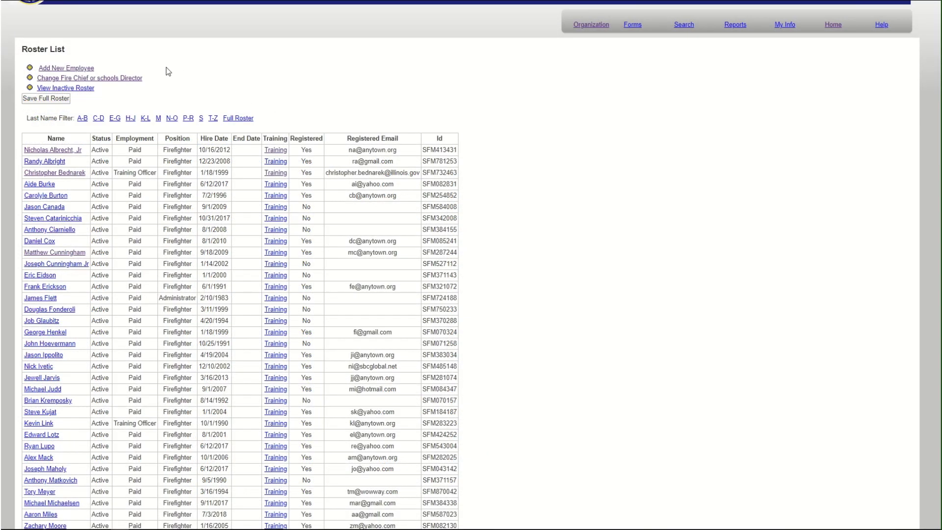
left_click(90, 69)
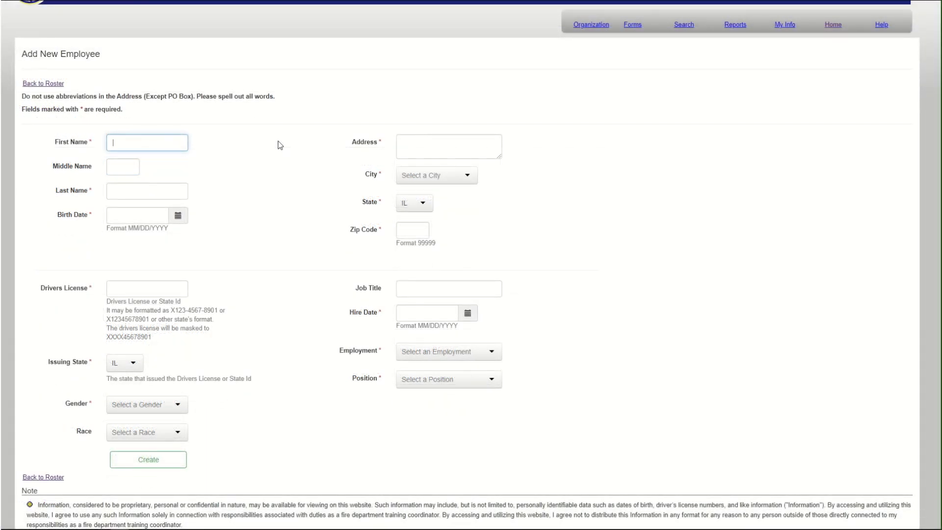
type("John")
key("Tab")
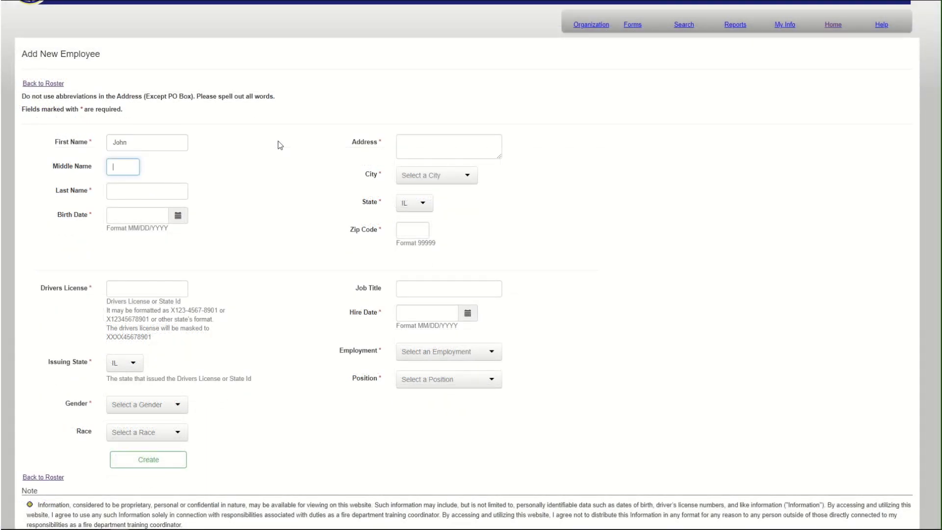
key("Tab")
type("Doe")
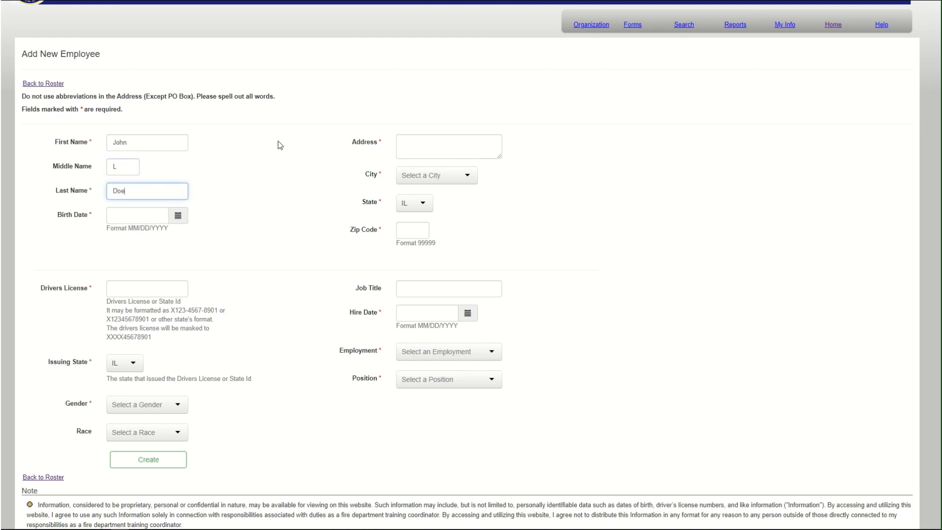
Step: Fill in the new employee's birth date using the calendar
key("Tab")
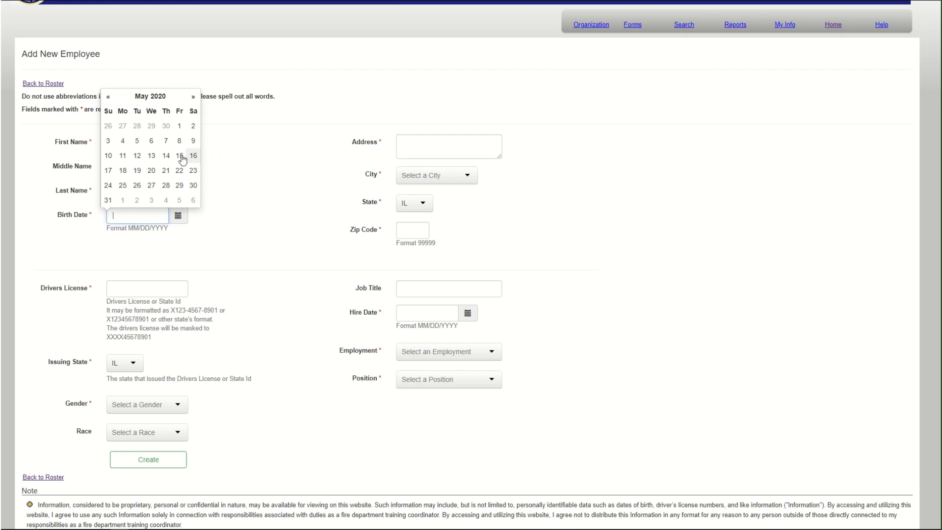
left_click(152, 170)
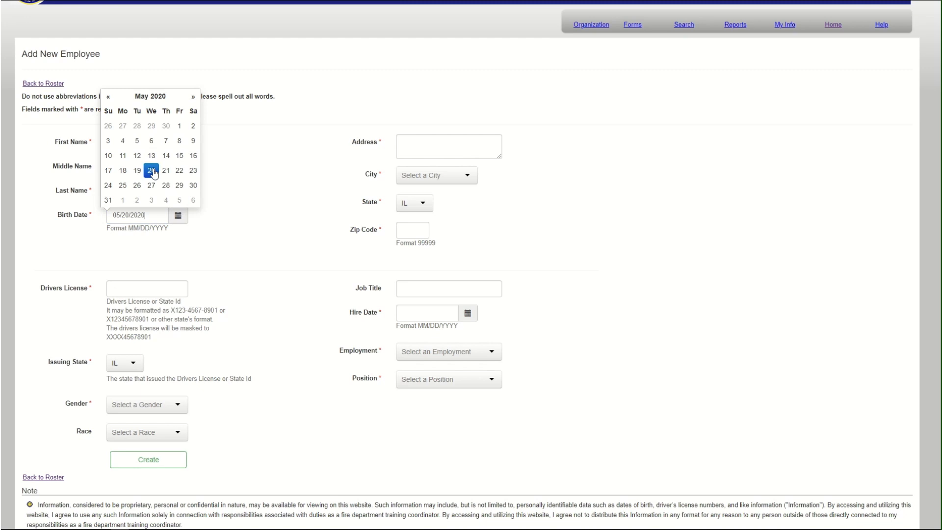
left_click(250, 161)
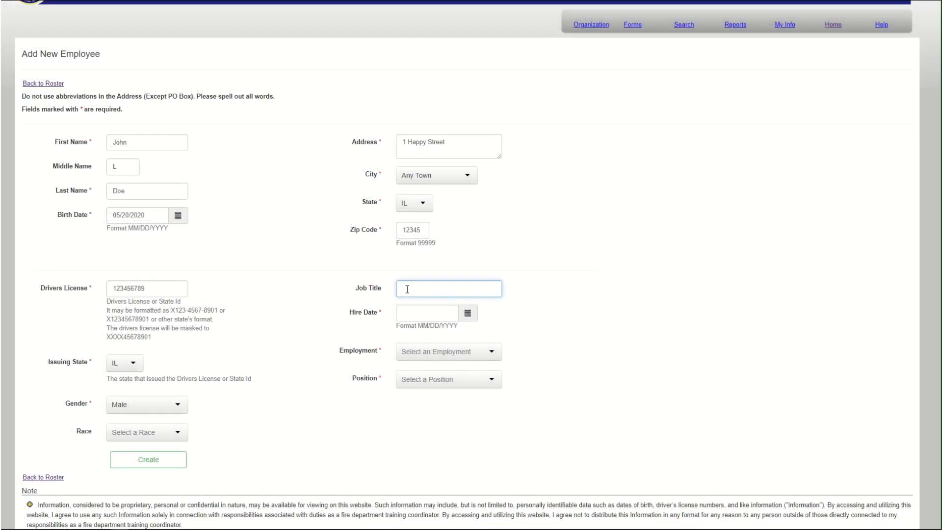
Step: Enter the job title Firefighter/Paramedic and set the hire date to 05/20/2020
type("Firefighter/Paramedic")
left_click(469, 314)
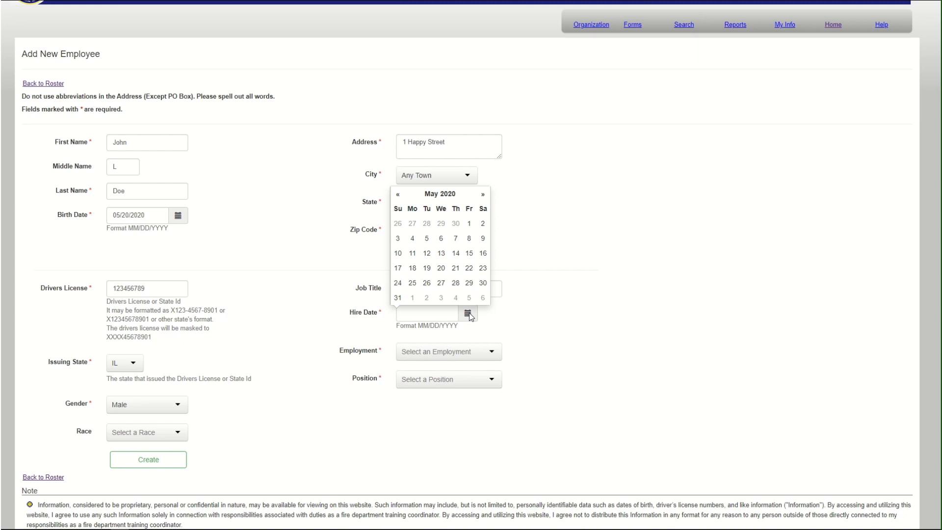
left_click(445, 272)
left_click(545, 318)
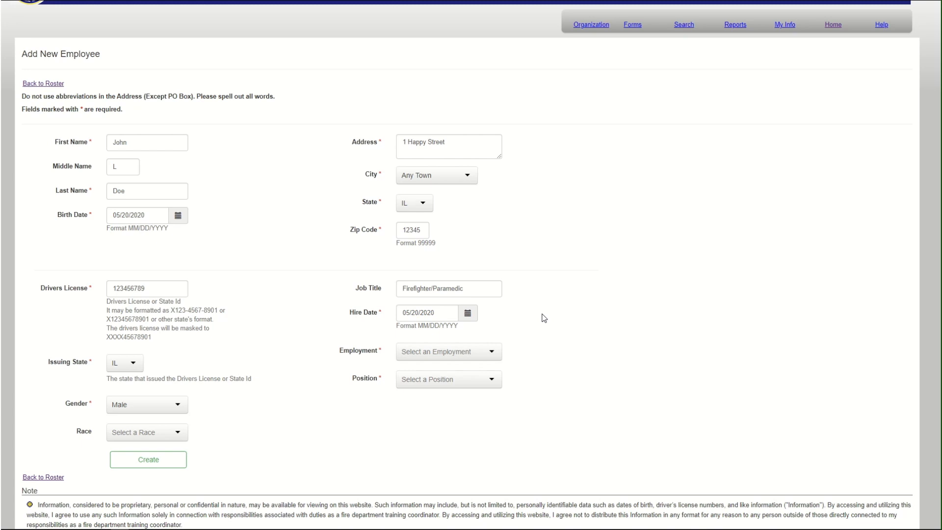
Step: Try Part-time as the new employee's employment type, and settle on Volunteer
left_click(498, 351)
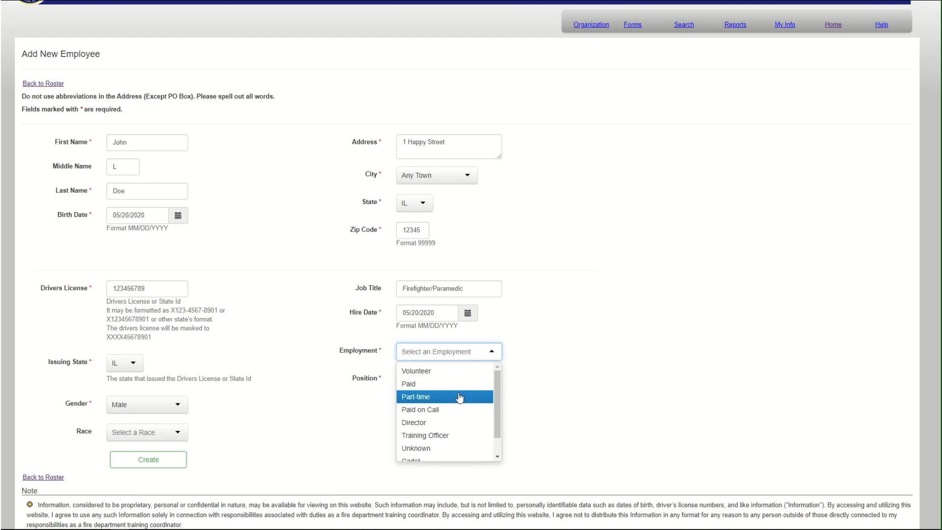
left_click(459, 398)
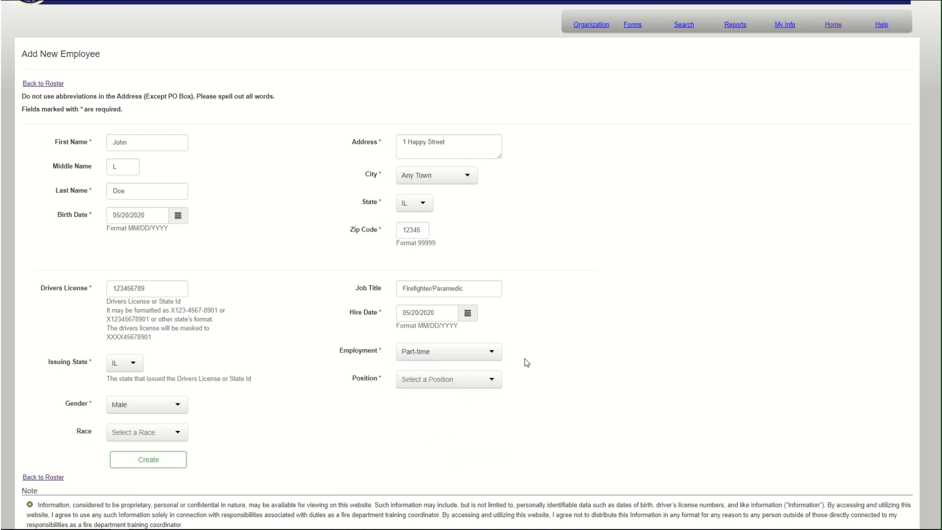
left_click(496, 357)
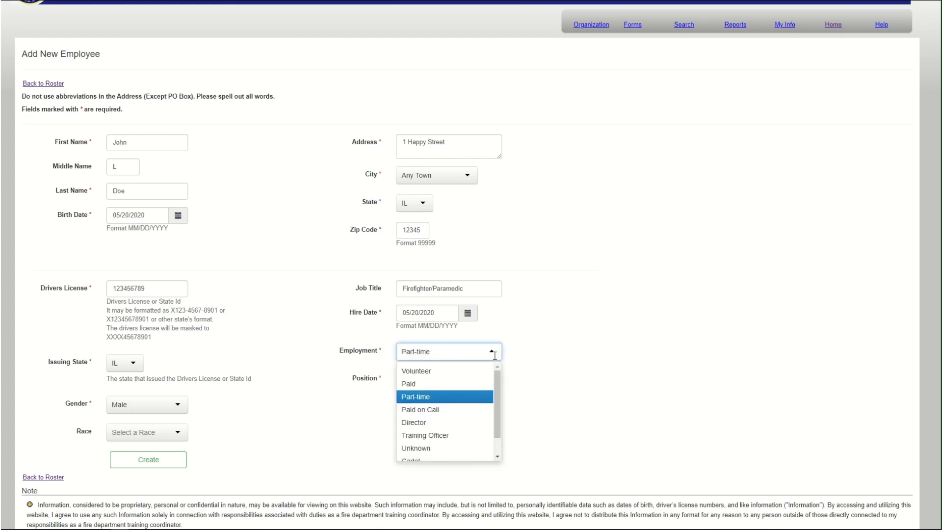
left_click(470, 409)
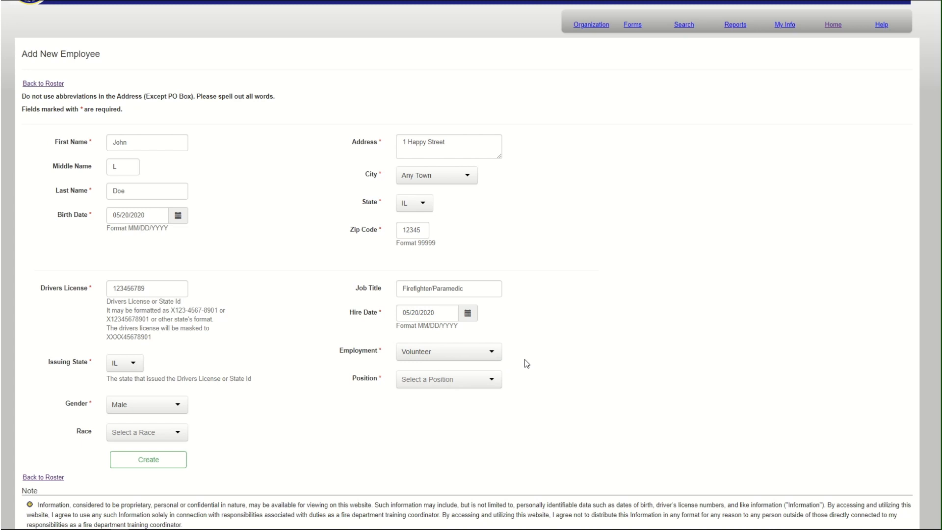
Step: Set the new employee's position to Firefighter and create the record
left_click(495, 381)
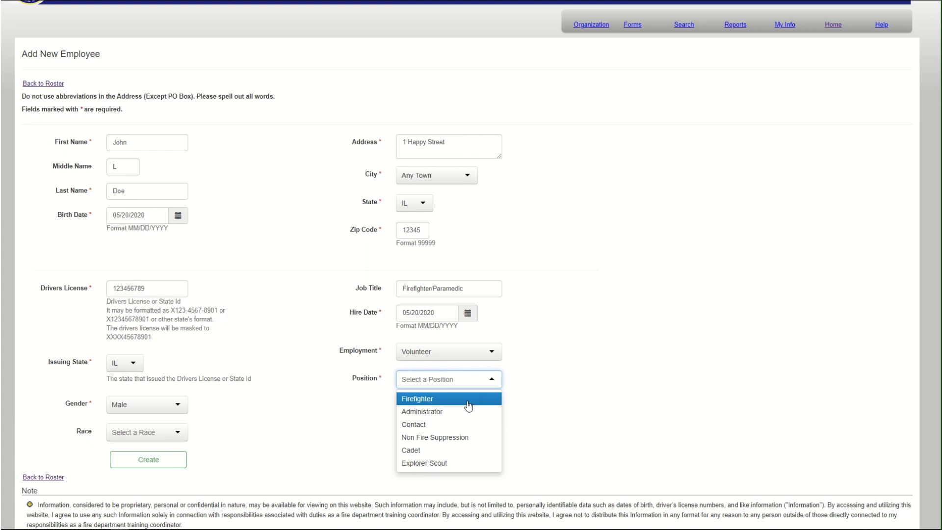
left_click(528, 381)
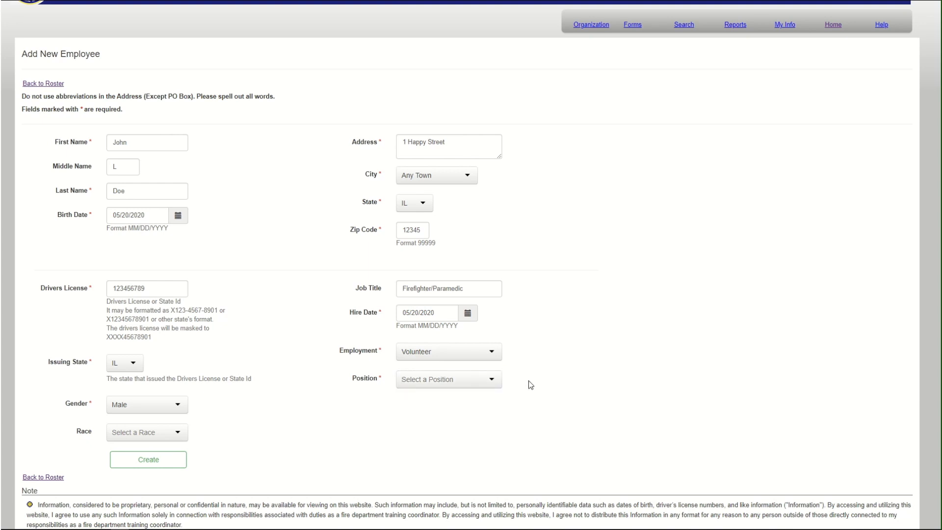
left_click(472, 381)
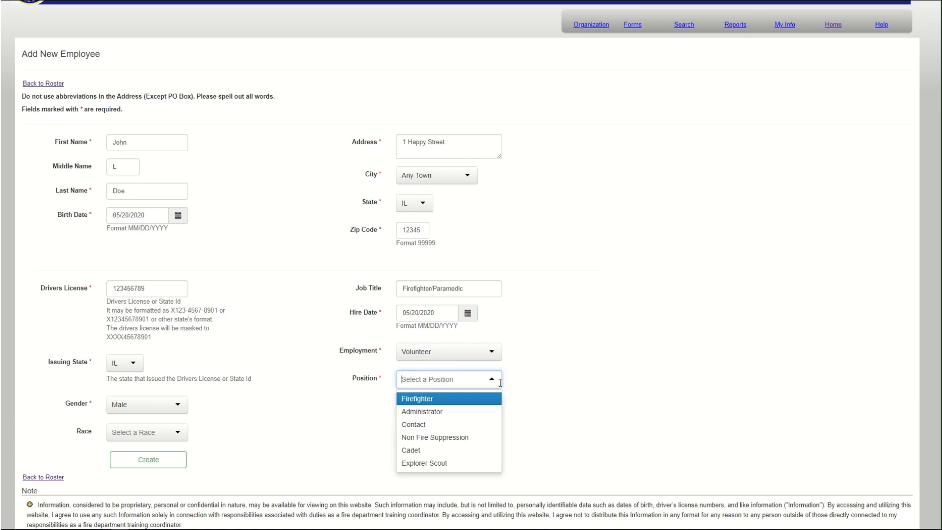
left_click(465, 399)
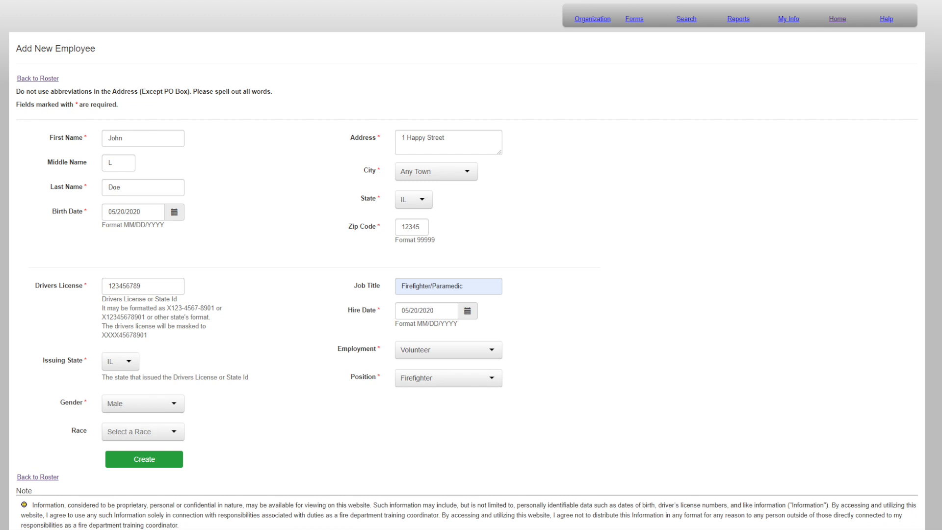
left_click(164, 460)
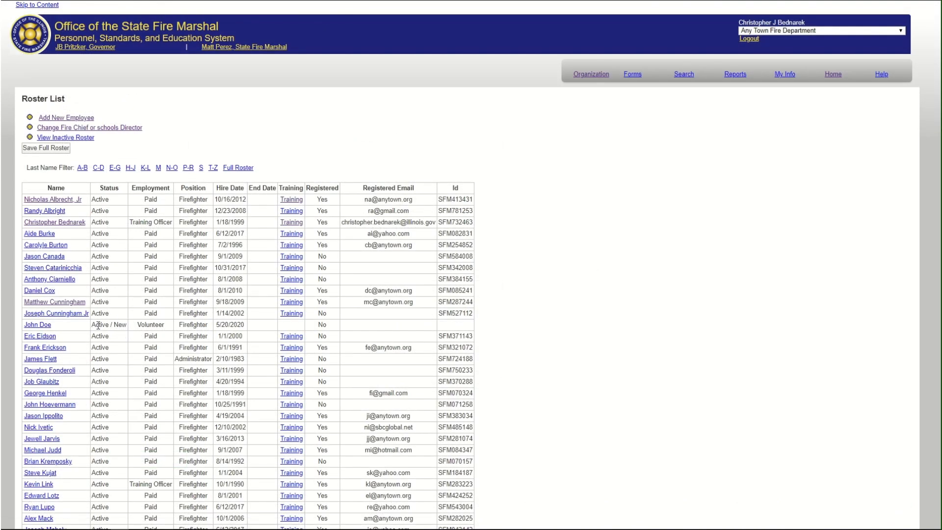
Step: Open the newly added employee's roster record and review its update information against the current roster information
left_click(40, 325)
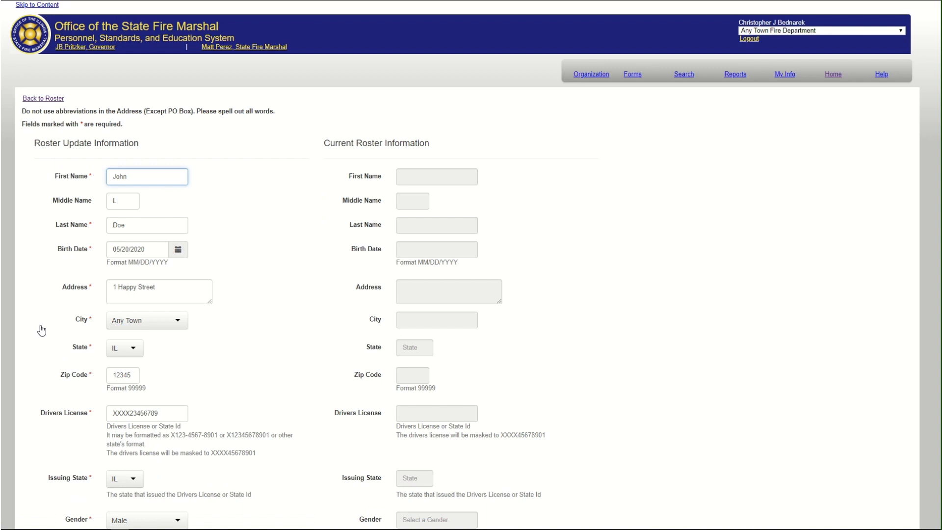
scroll(252, 305, "down", 1)
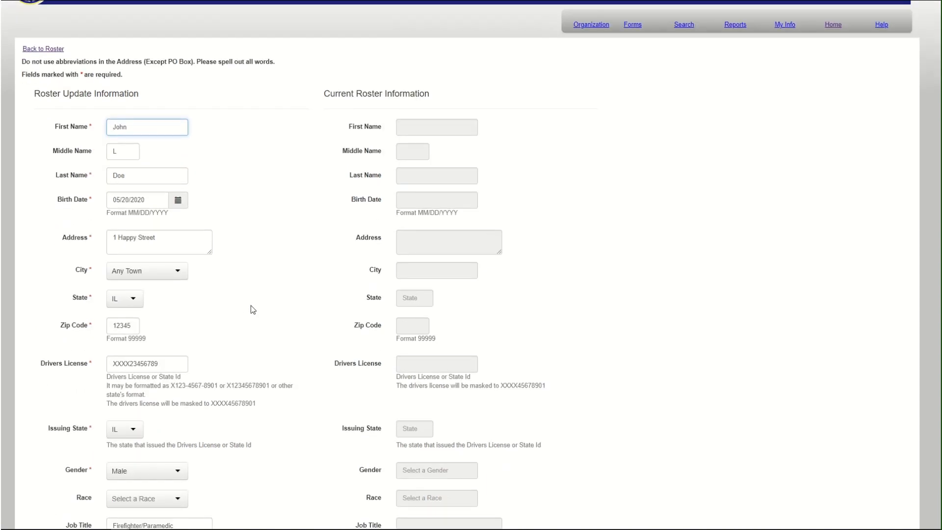
scroll(251, 306, "down", 3)
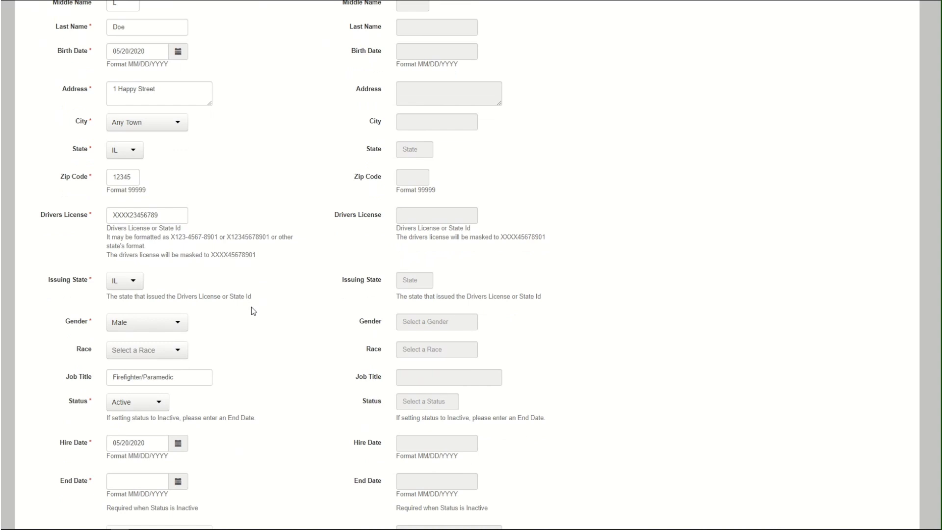
scroll(251, 307, "up", 2)
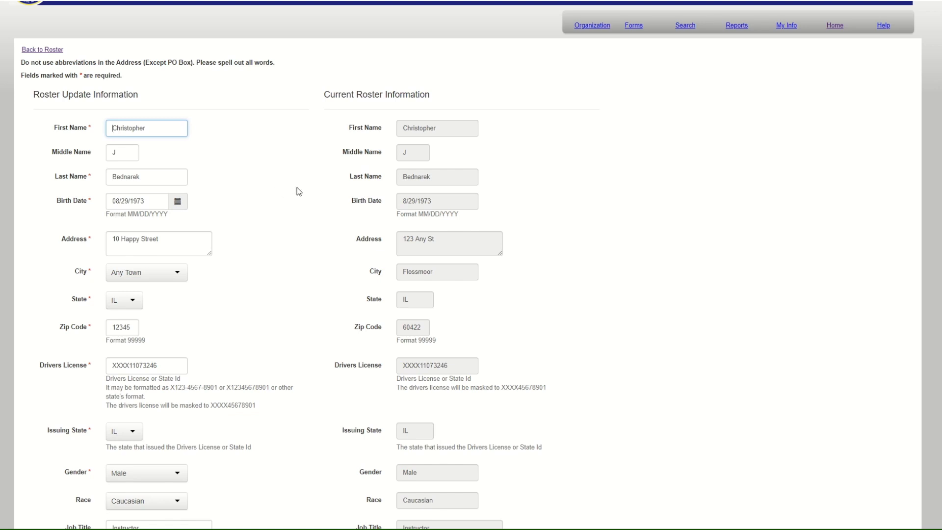
Step: Set the training officer's roster status to Inactive and pick an end date from the calendar
scroll(297, 189, "down", 3)
scroll(306, 192, "down", 3)
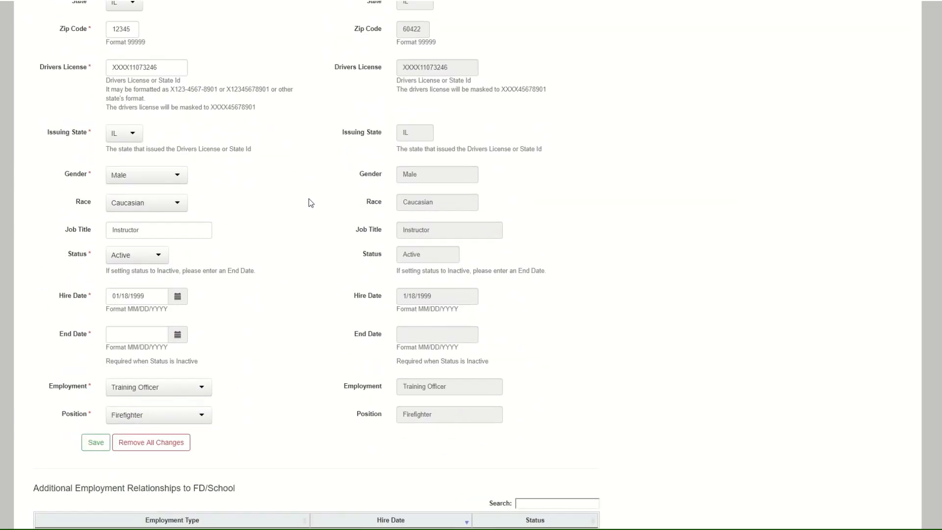
left_click(163, 255)
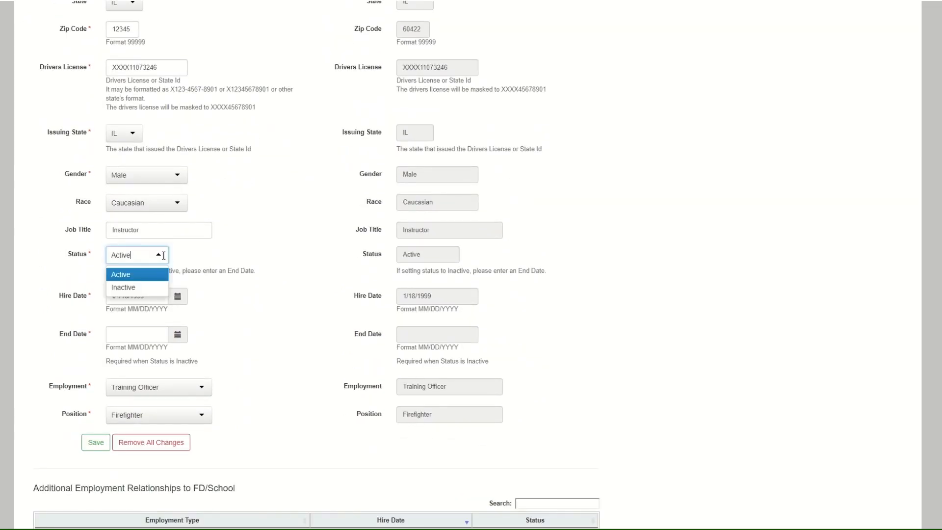
left_click(140, 292)
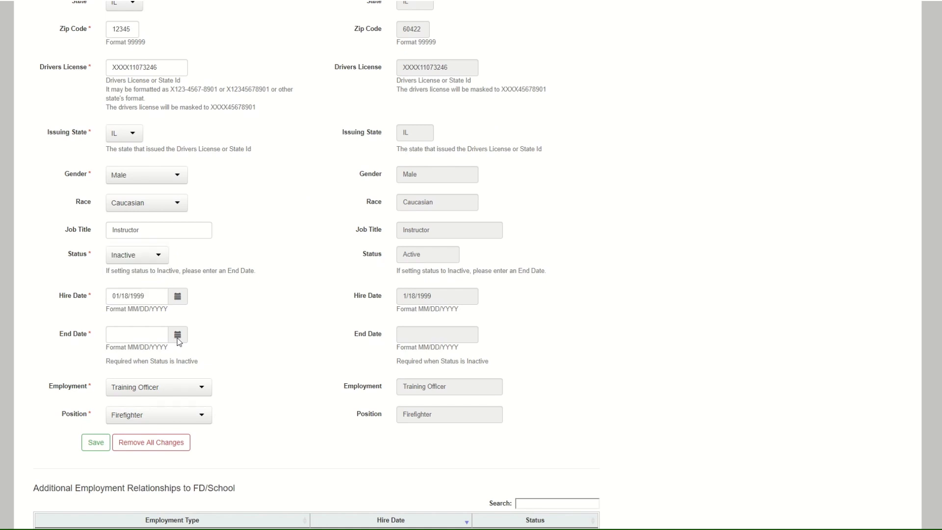
left_click(179, 341)
left_click(151, 289)
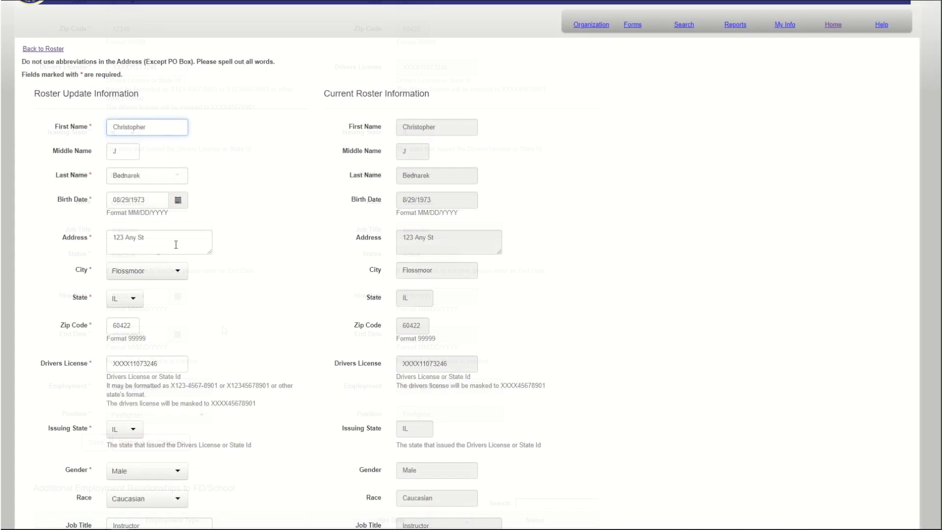
Step: Replace the training officer's street address with the new one and set the city to Any Town
left_click_drag(166, 241, 111, 240)
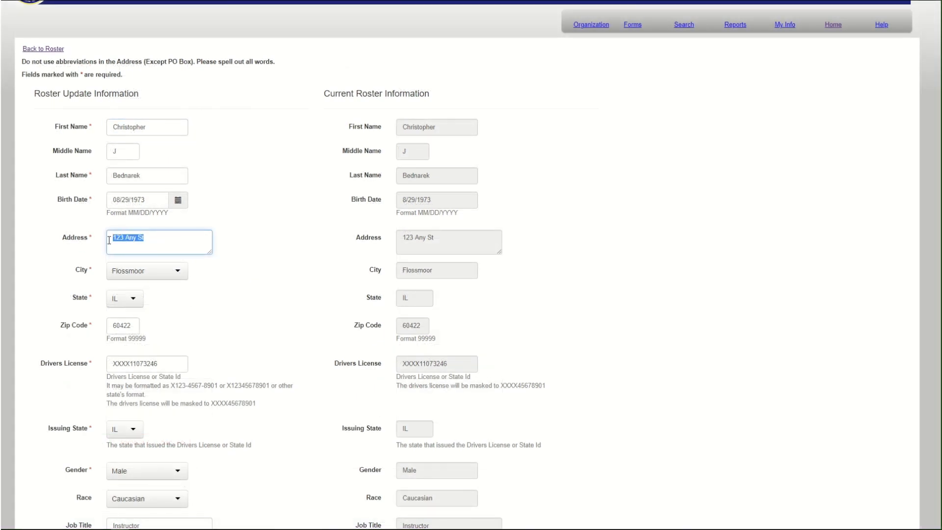
type("5 Happy Street")
left_click(177, 270)
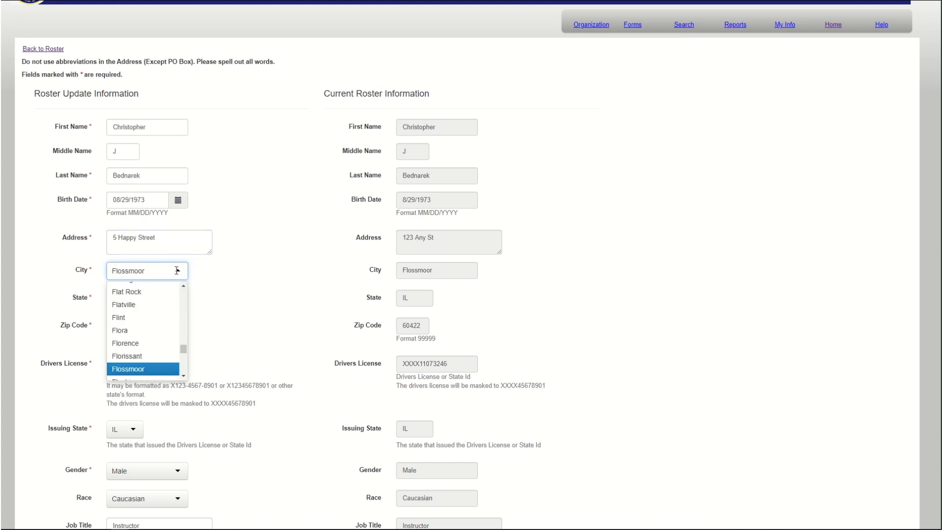
key("Up")
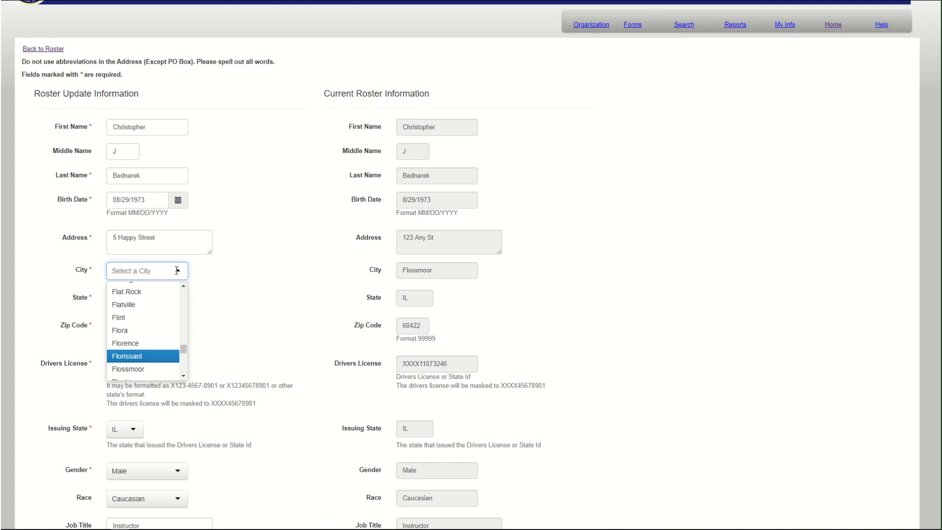
type("any")
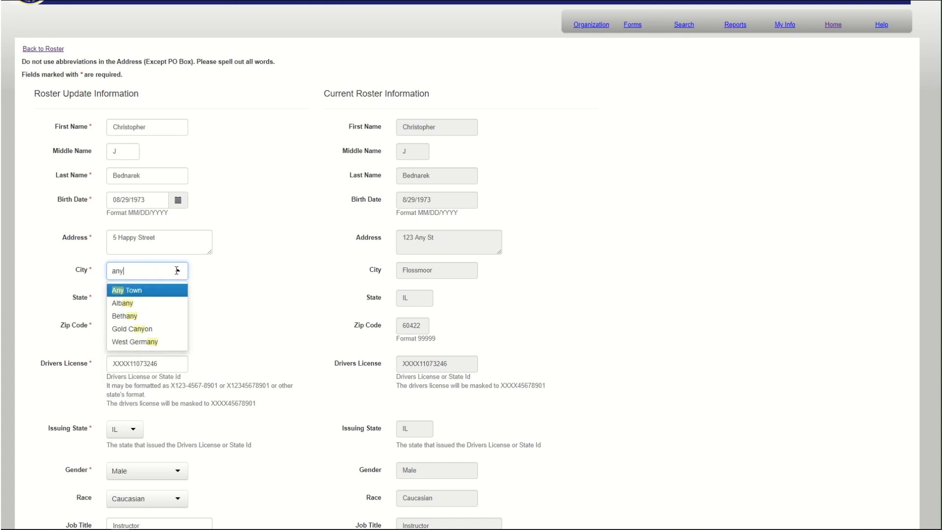
left_click(156, 291)
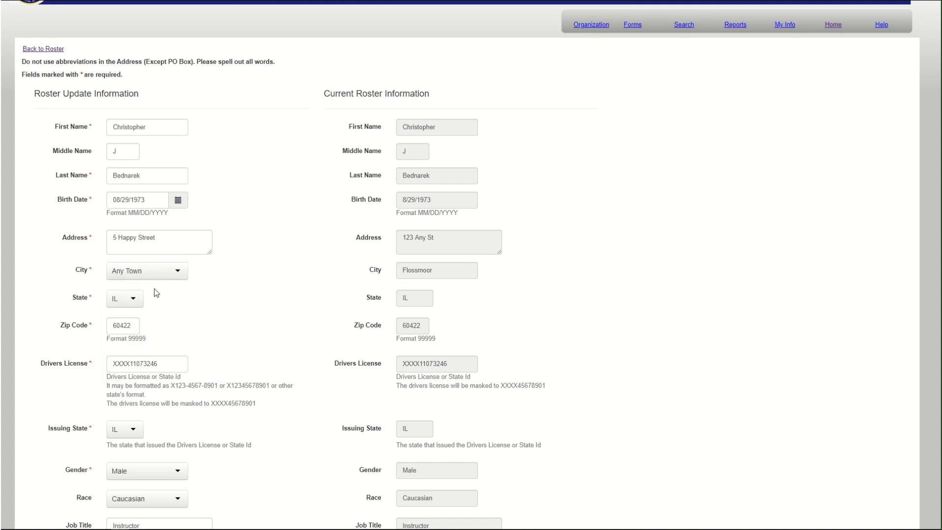
Step: Enter the training officer's new zip code in the roster update information and save the record
left_click_drag(137, 326, 109, 327)
type("12345")
left_click(183, 343)
scroll(282, 309, "down", 1)
scroll(283, 310, "down", 2)
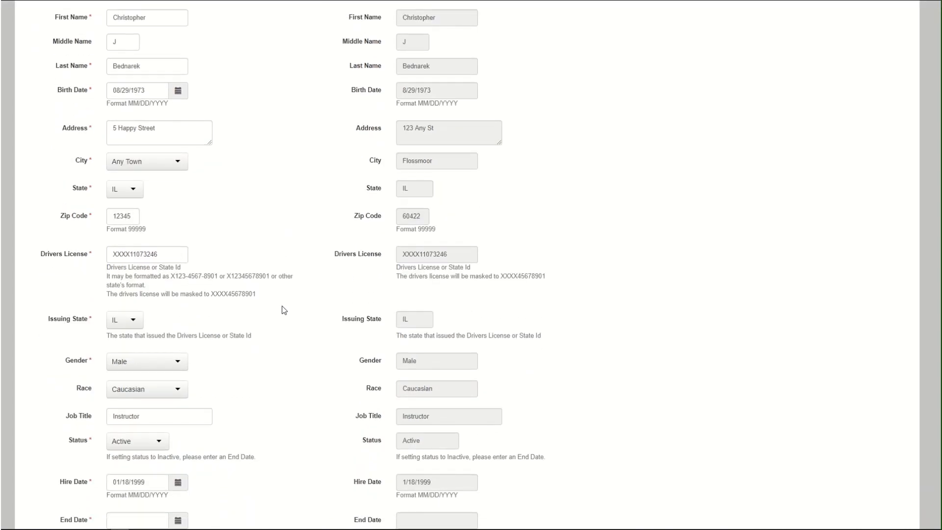
scroll(284, 309, "down", 2)
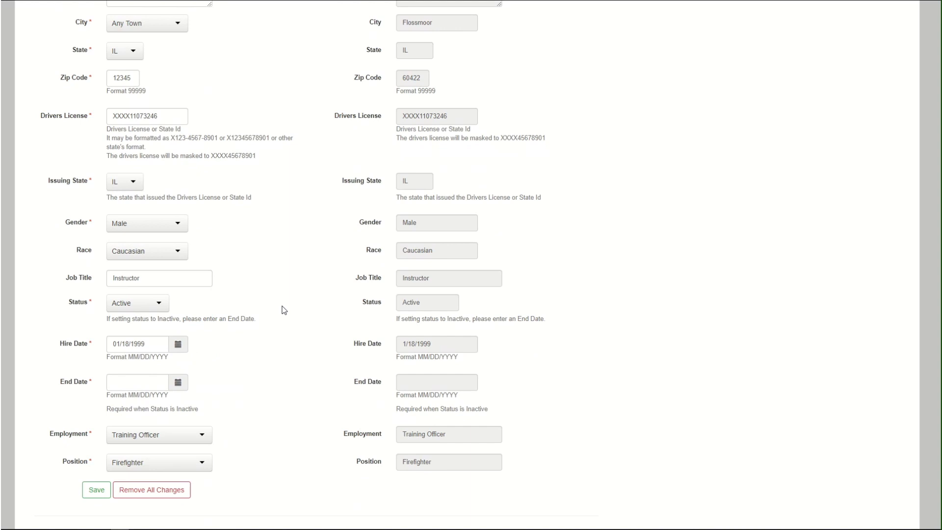
scroll(283, 310, "down", 1)
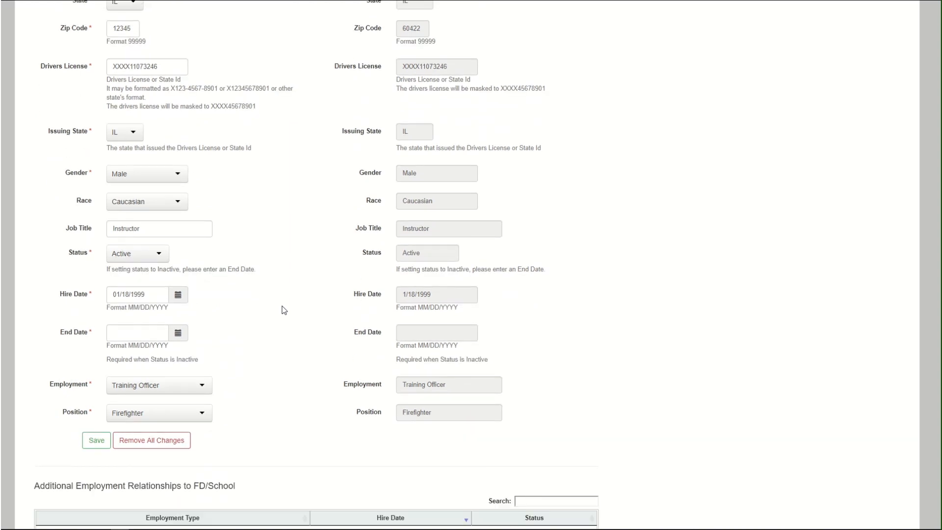
scroll(284, 309, "down", 1)
left_click(97, 391)
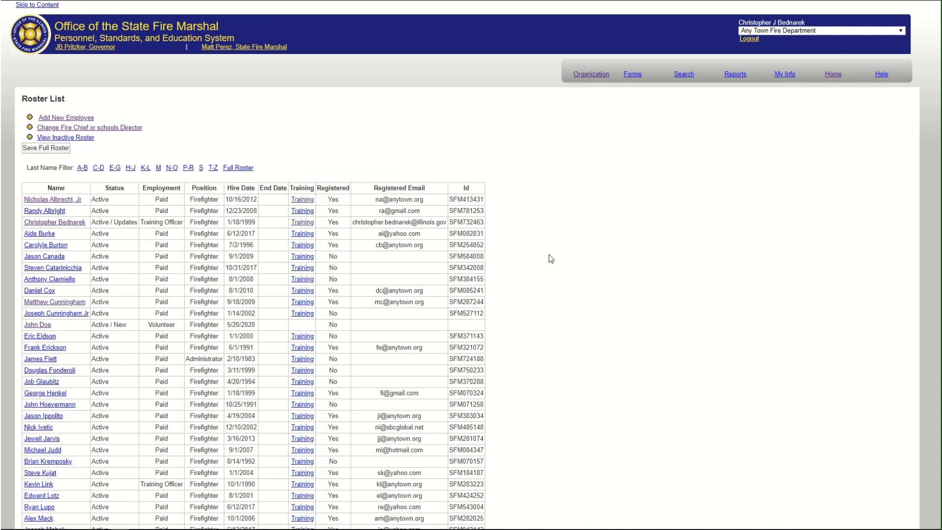
Step: Open the fire chief change form and set the current chief's end date to 05/20/2020
left_click(114, 129)
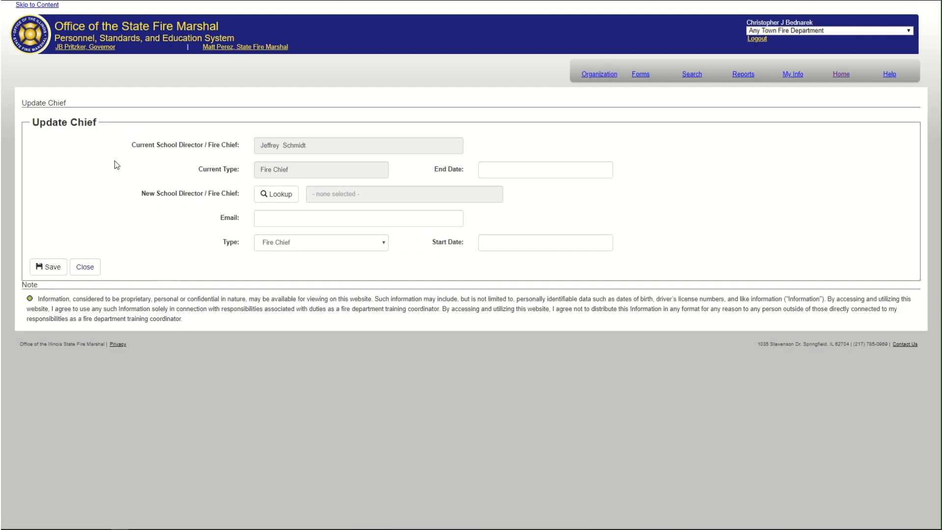
left_click(506, 174)
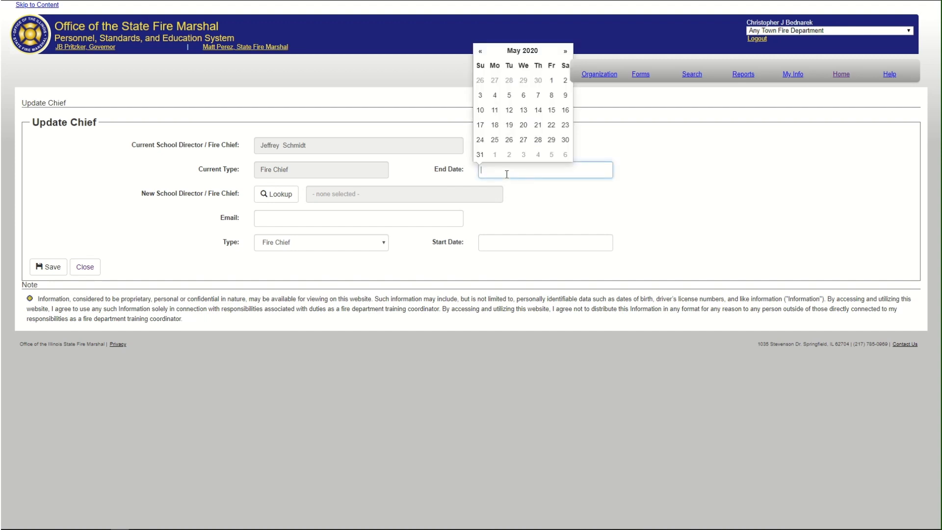
left_click(524, 126)
Step: Look up the new fire chief by last name and select the matching person from Any Town Fire Department
left_click(280, 200)
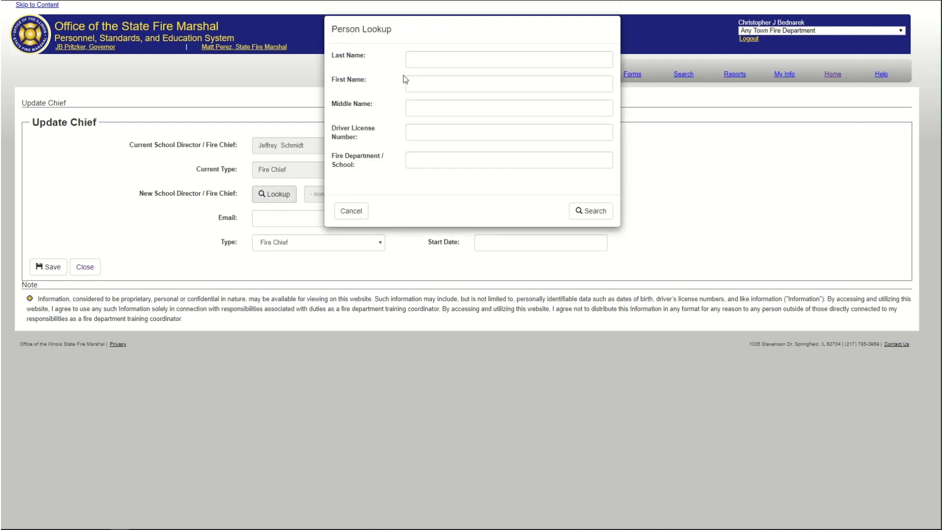
left_click(412, 61)
left_click(427, 97)
left_click(574, 214)
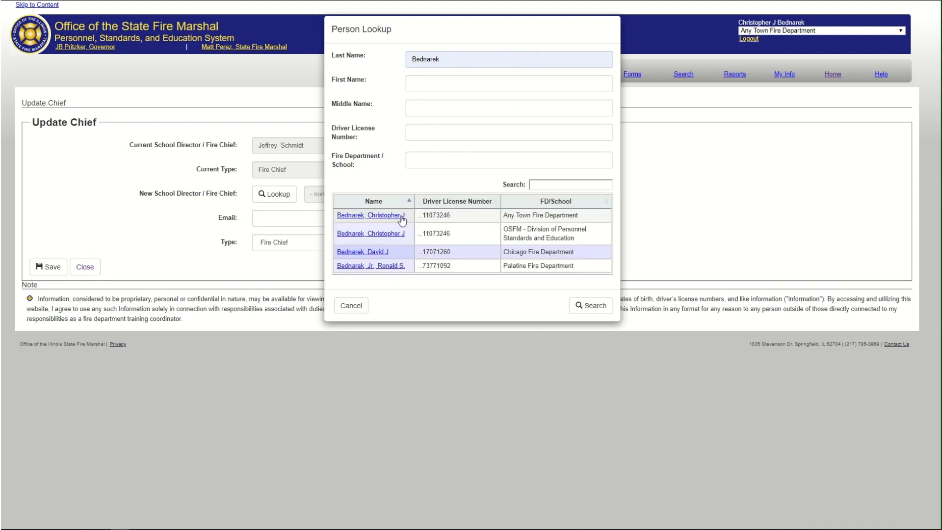
left_click(390, 216)
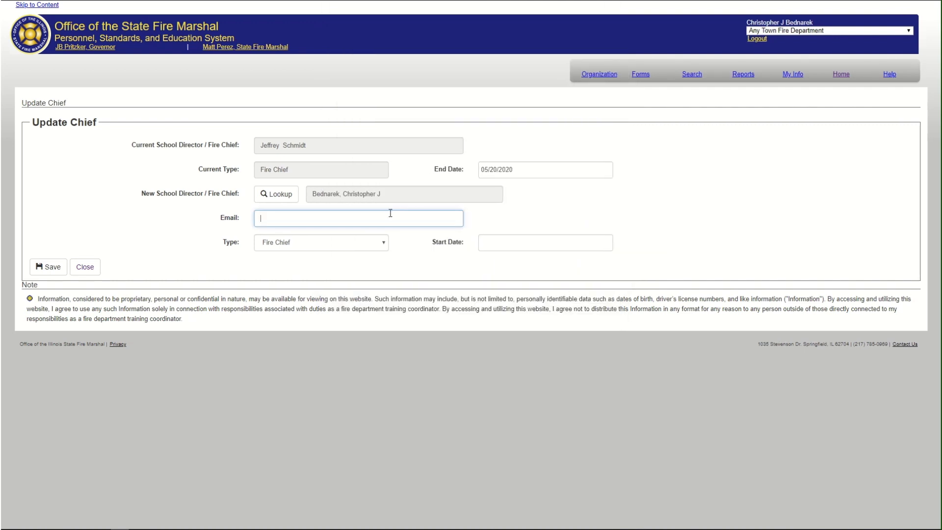
Step: Save the chief change with the new chief's email and a start date of 05/21/2020, and return to the roster list
left_click(491, 241)
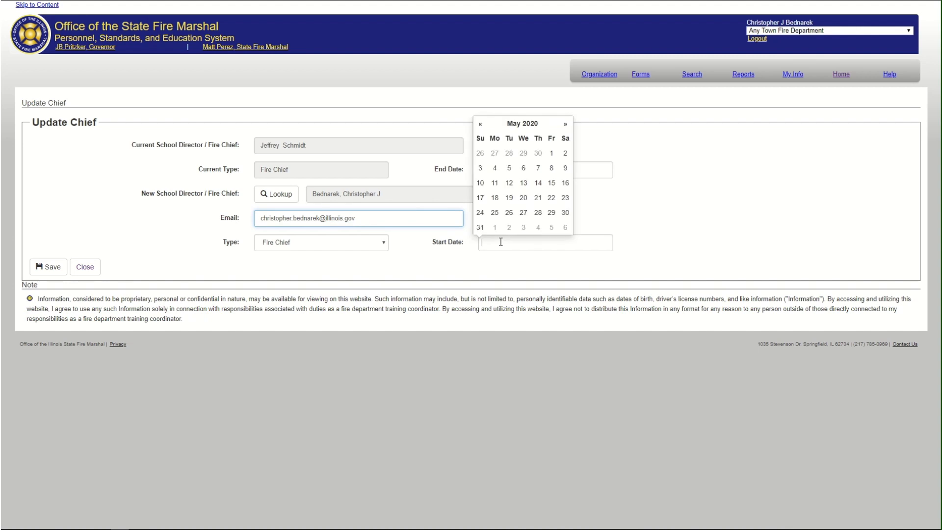
left_click(538, 198)
left_click(456, 267)
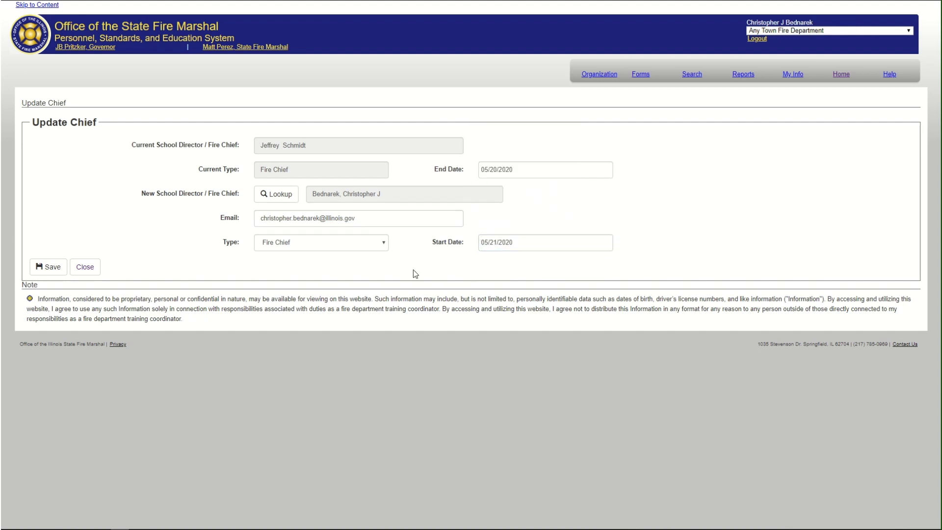
left_click(57, 267)
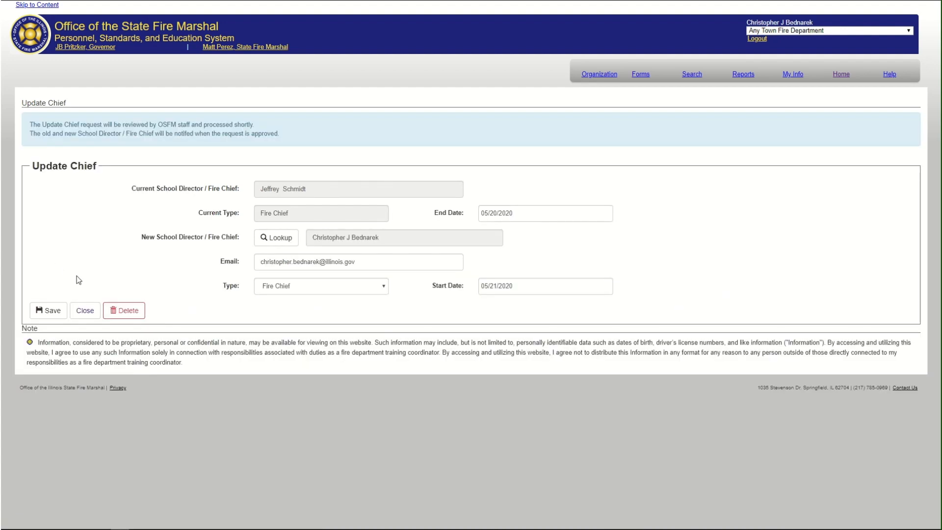
mouse_move(595, 76)
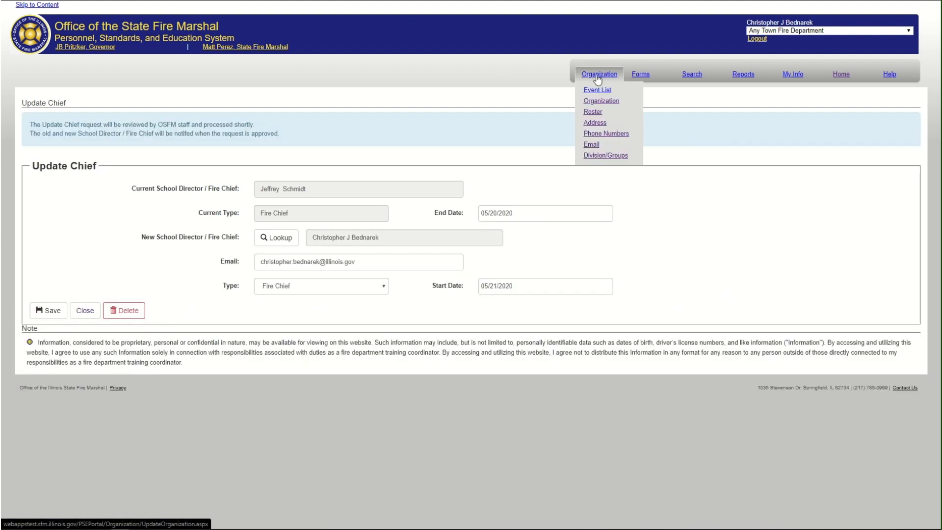
left_click(598, 113)
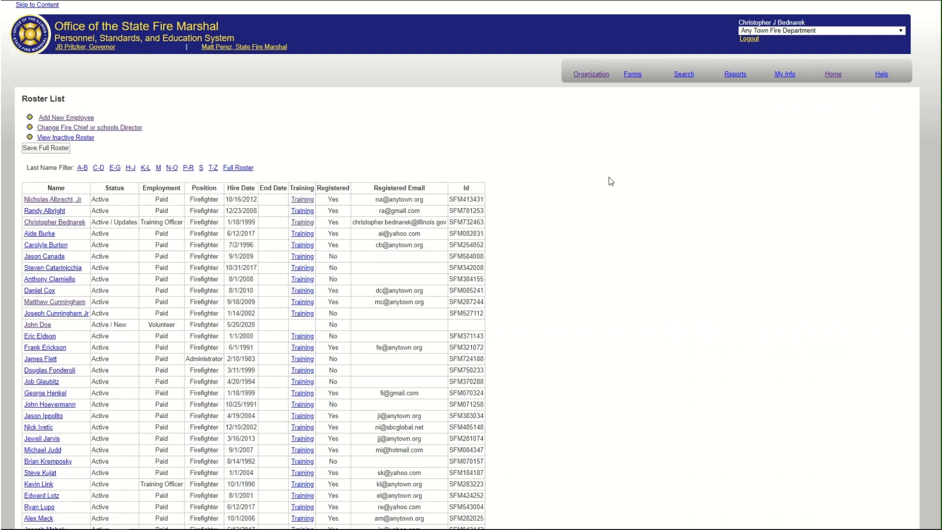